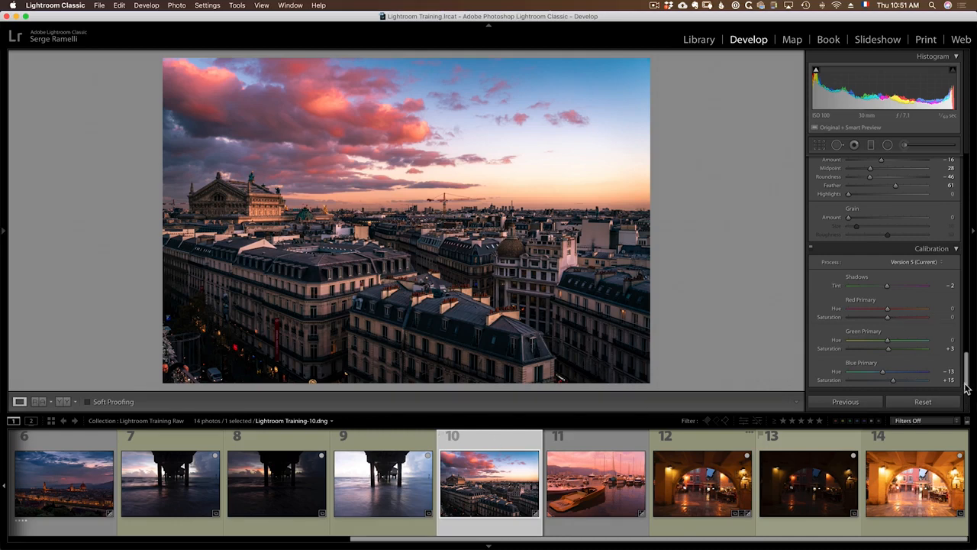
Start a graduated filter and try adjusting its Exposure, Highlights, Blacks and Texture settings
left_click_drag(965, 388, 966, 171)
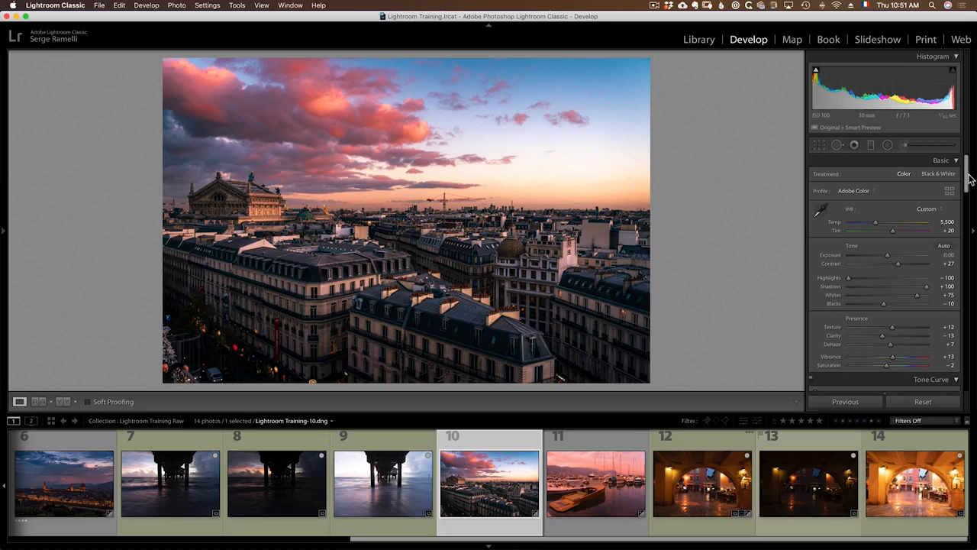
left_click(871, 145)
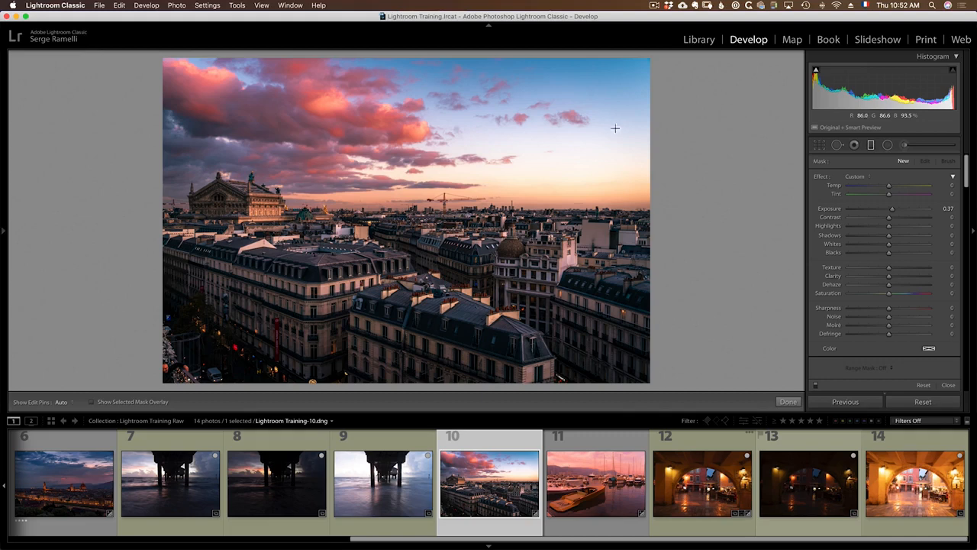
left_click_drag(892, 209, 868, 226)
left_click(923, 252)
left_click_drag(888, 267, 893, 267)
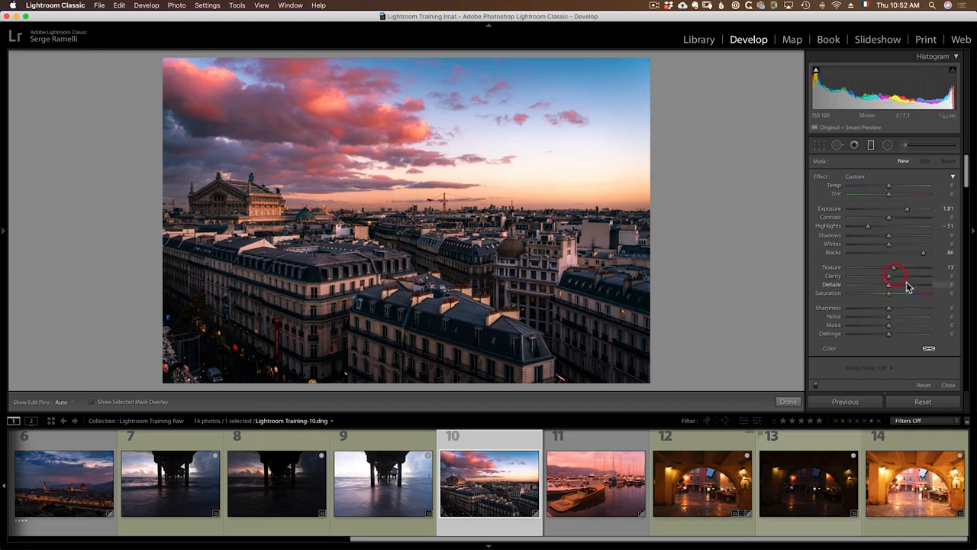
Reset the filter effects, set Exposure to -1.26, and draw the gradient down over the sky
double_click(821, 177)
left_click_drag(888, 209, 876, 208)
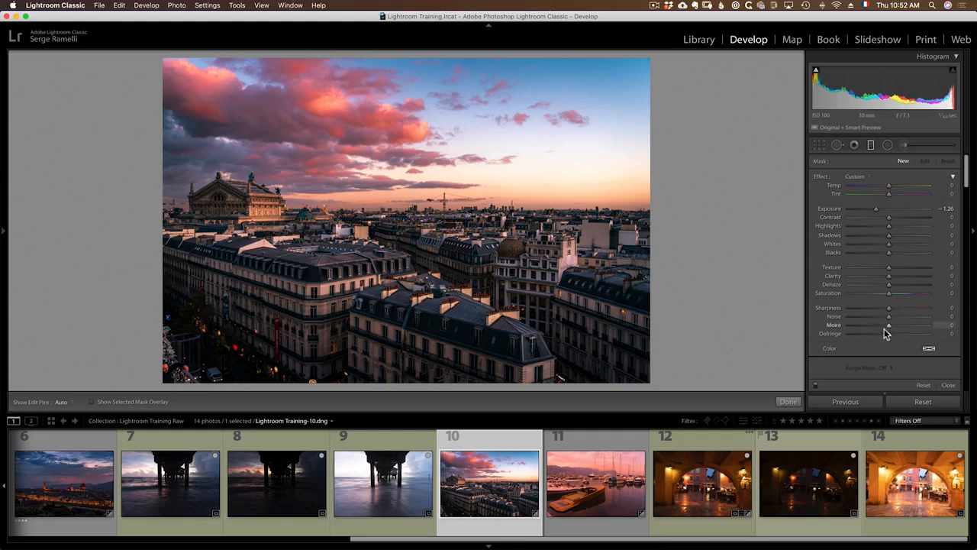
left_click_drag(506, 105, 505, 271)
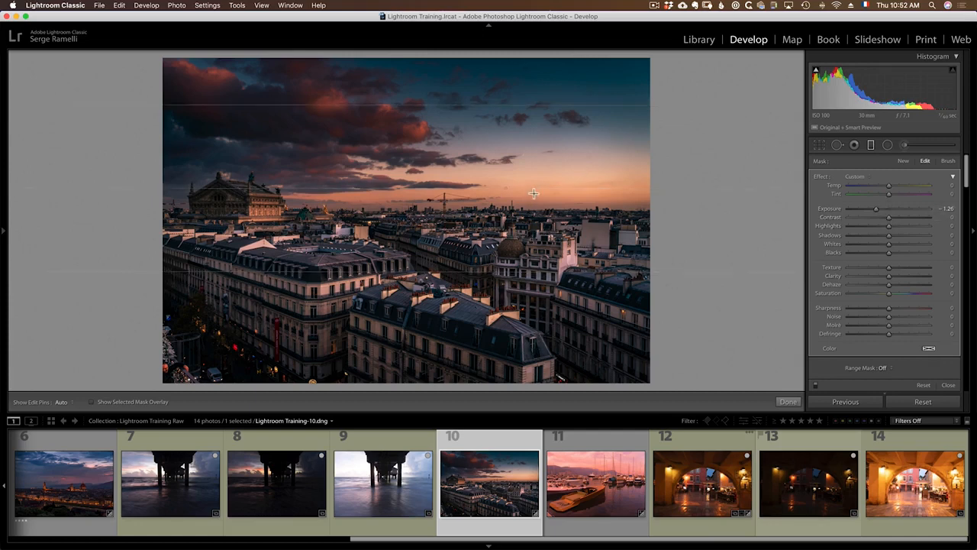
Drag the sky gradient's pin and guide lines to raise and widen it down to the horizon
left_click_drag(506, 188, 506, 172)
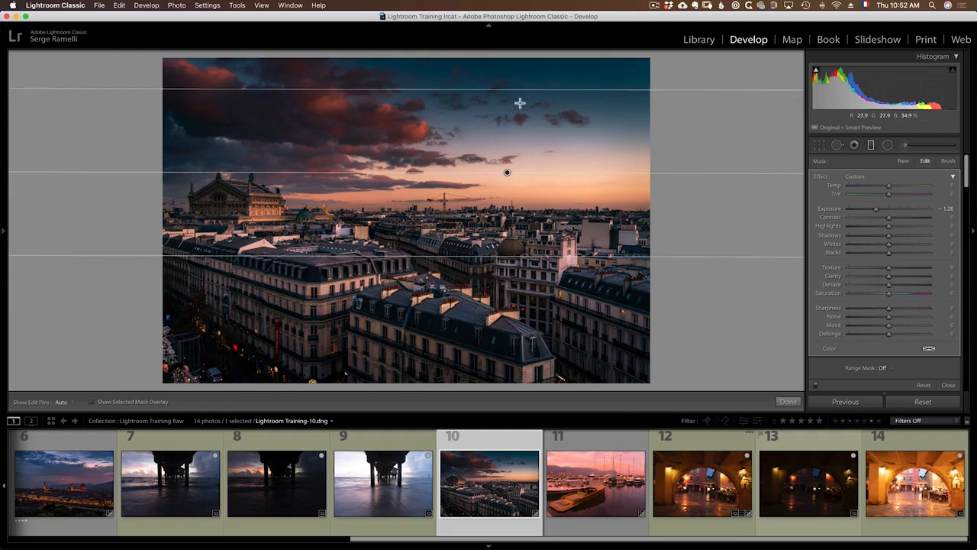
left_click_drag(507, 256, 521, 289)
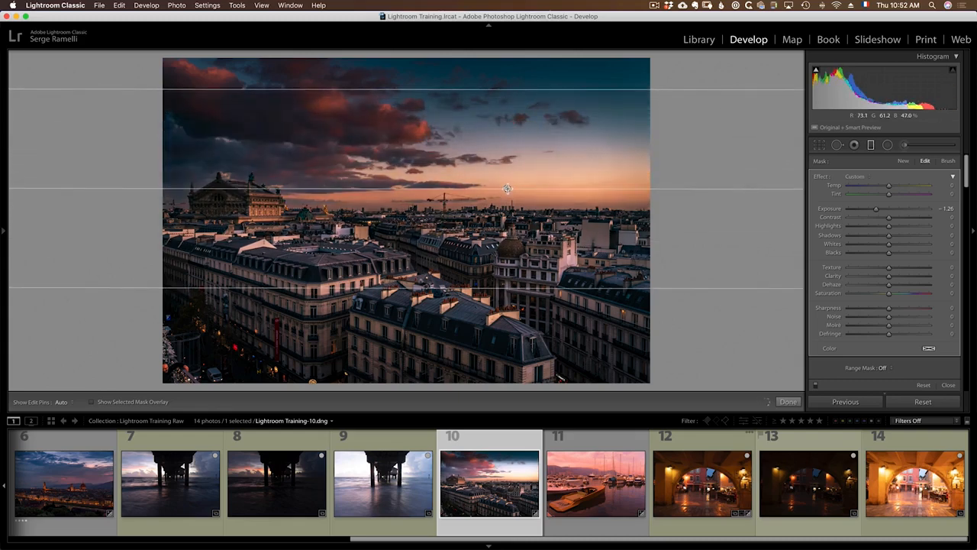
left_click_drag(508, 188, 502, 92)
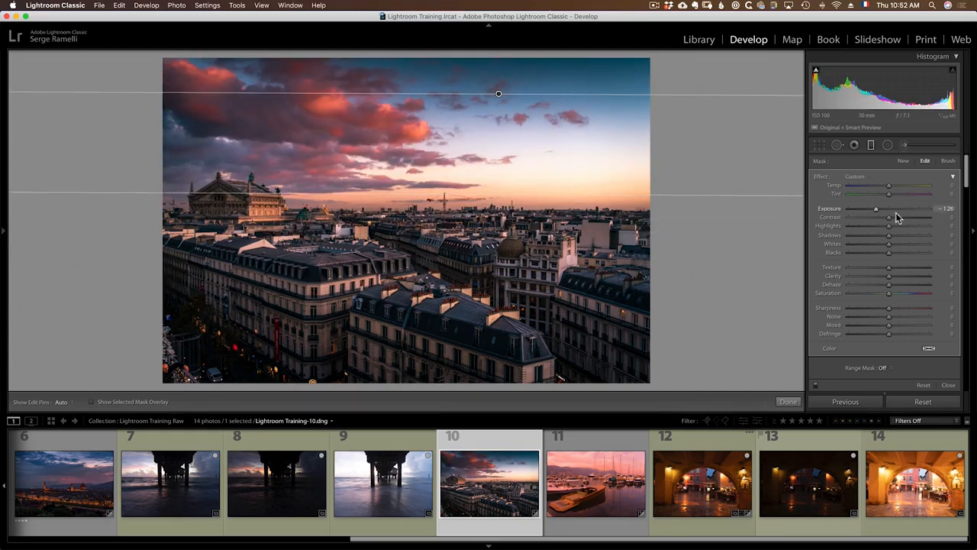
Soften the sky filter to Exposure -0.99, then compare warmer and cooler Temp values, settling on -16
left_click_drag(877, 209, 881, 212)
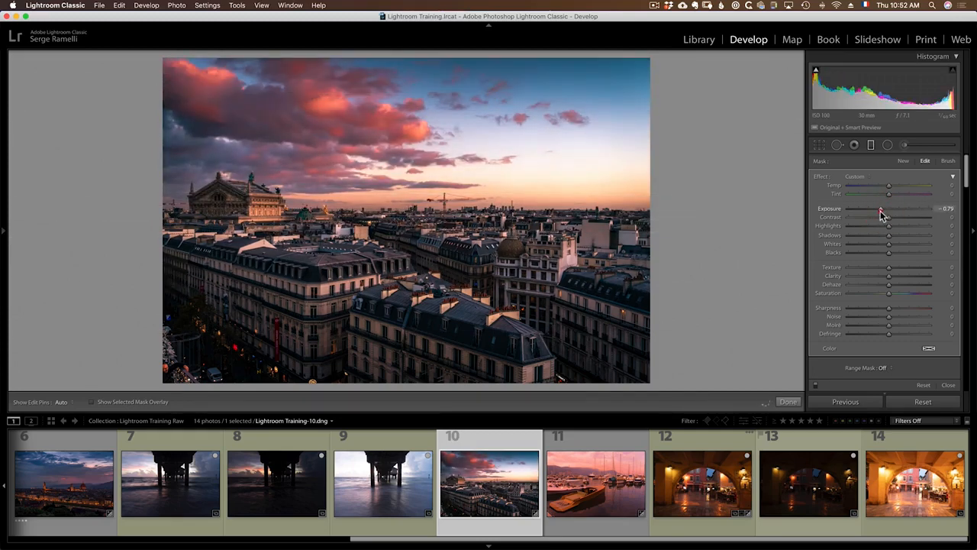
left_click_drag(889, 186, 881, 190)
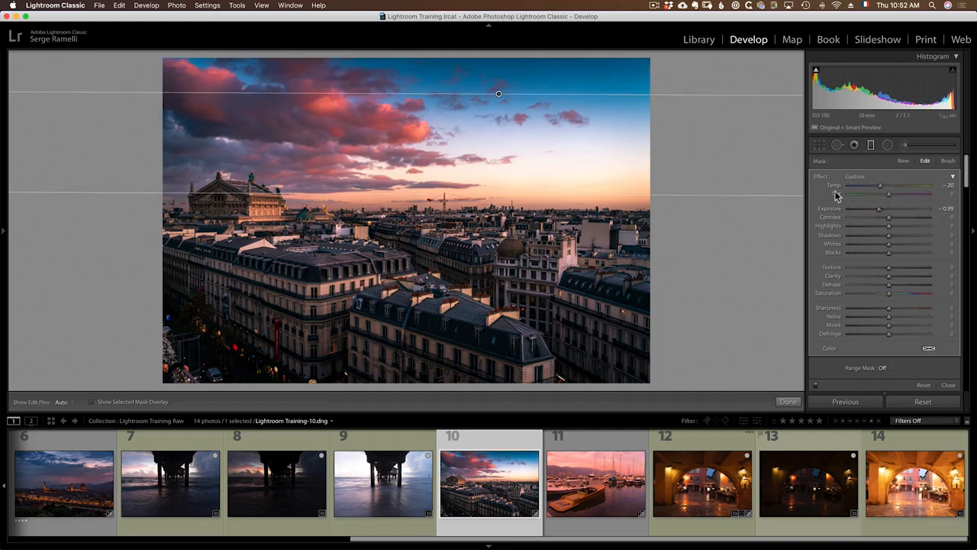
left_click(896, 187)
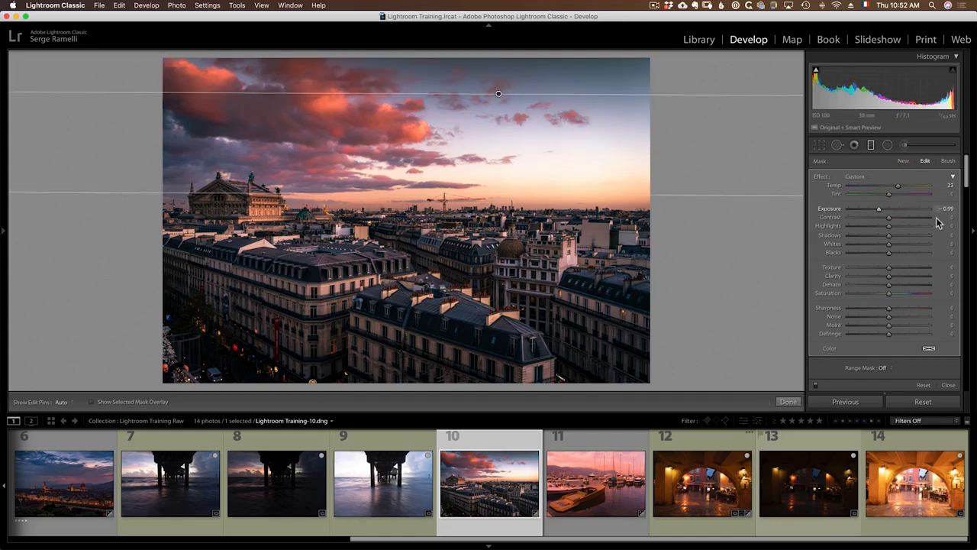
left_click_drag(900, 186, 894, 188)
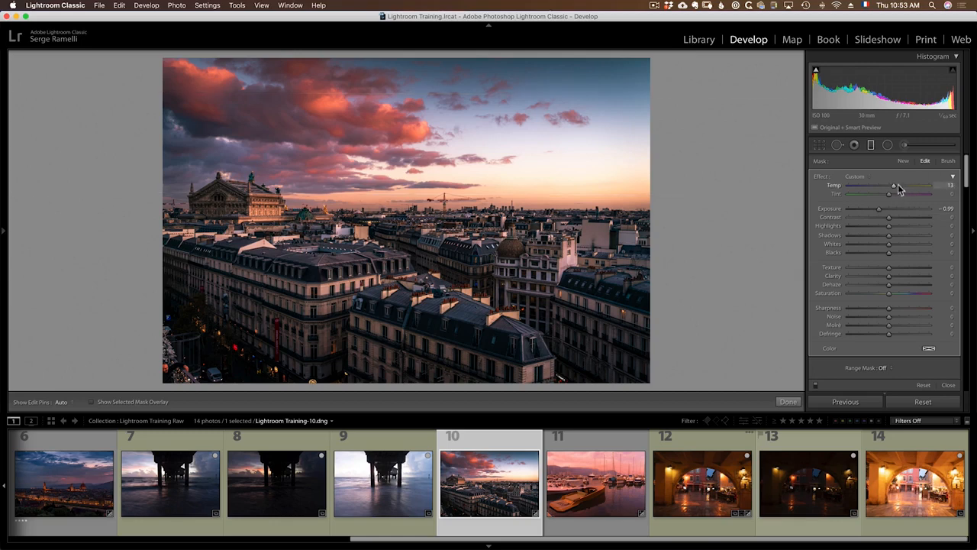
left_click_drag(893, 185, 883, 189)
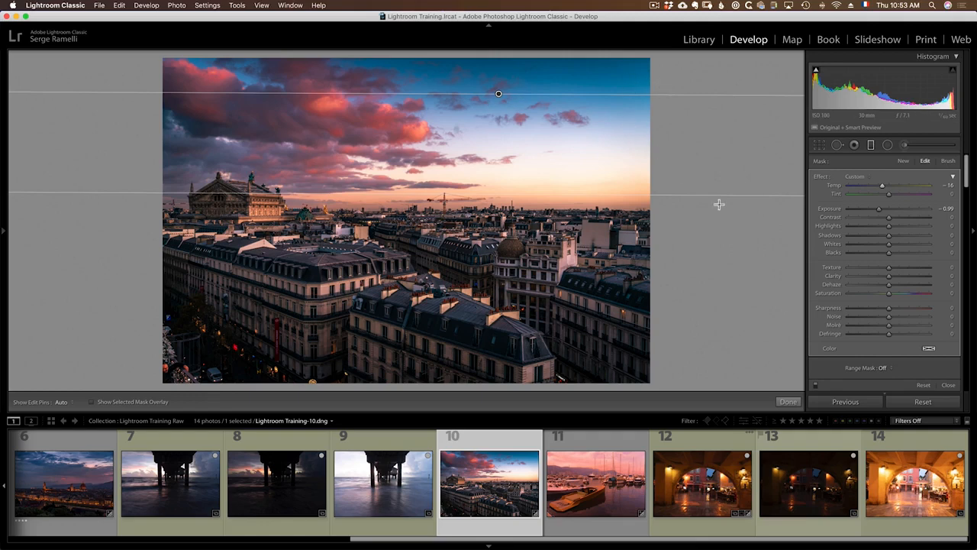
left_click_drag(878, 188, 868, 188)
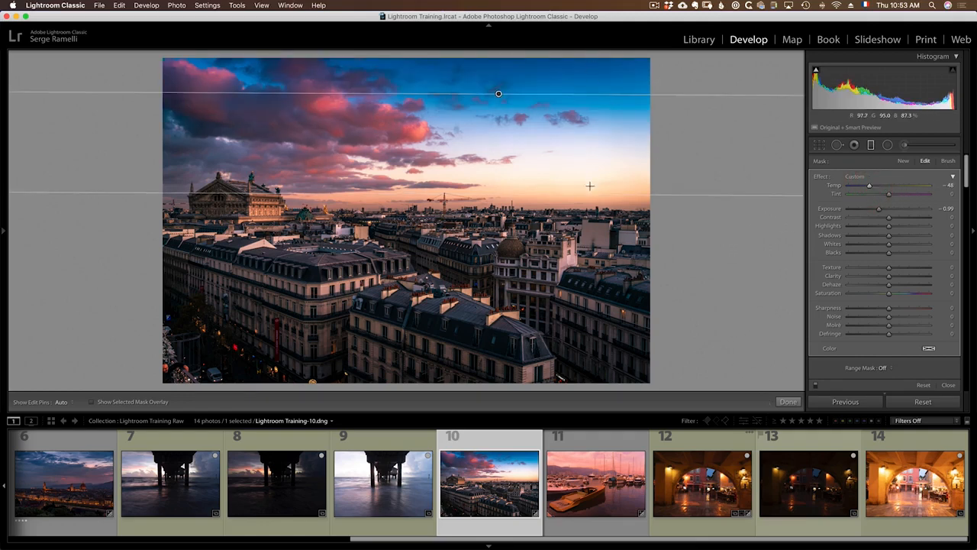
left_click(882, 188)
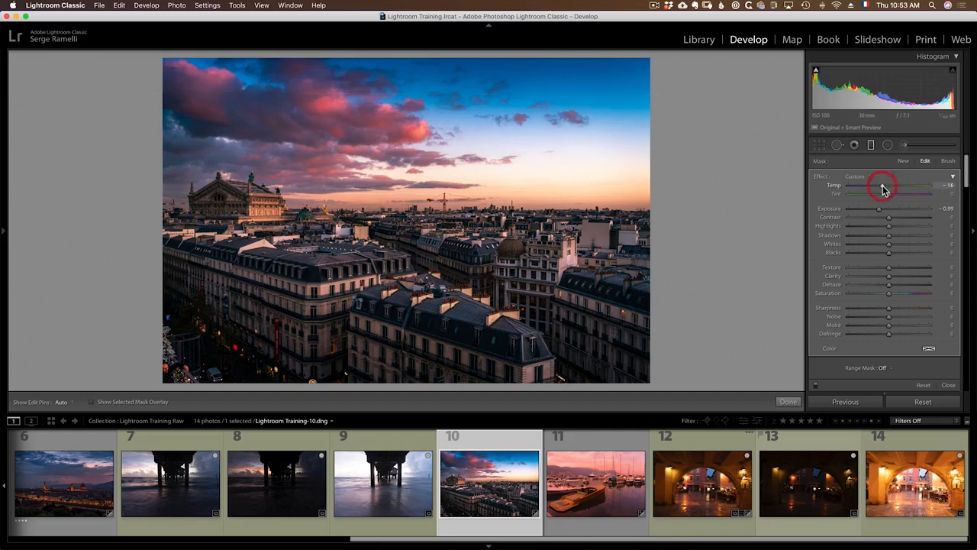
Lower the sky gradient slightly, return Temp toward 0, and lighten Exposure to about -0.68
left_click_drag(885, 187, 883, 192)
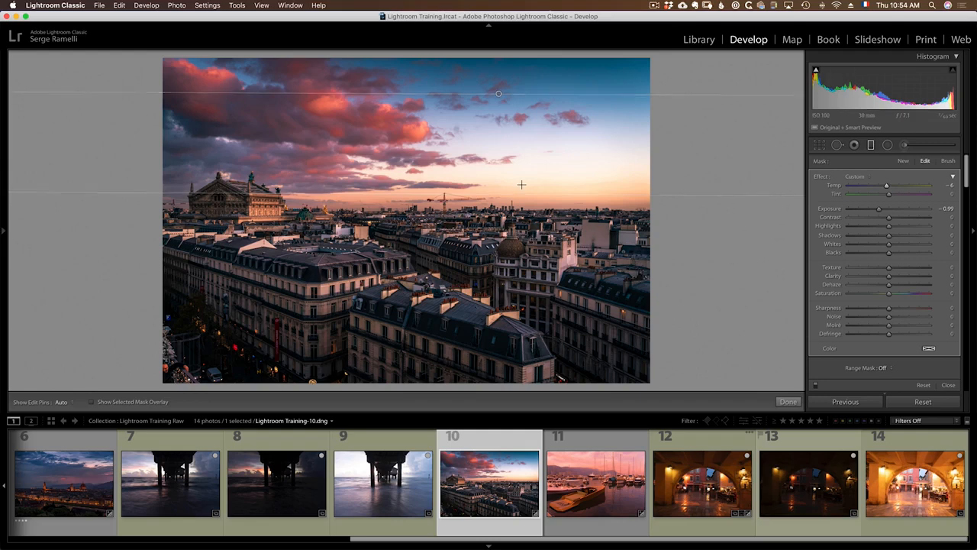
left_click_drag(497, 94, 497, 103)
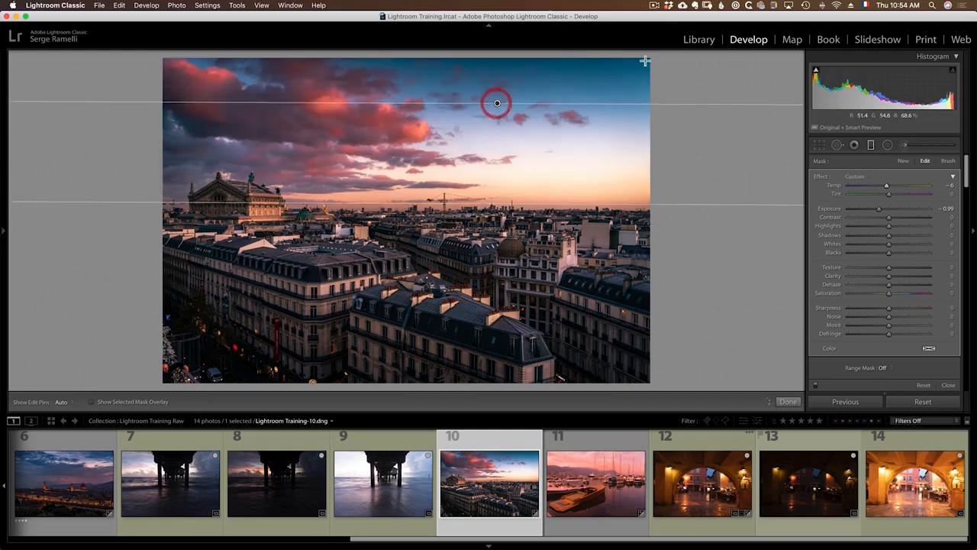
left_click(889, 187)
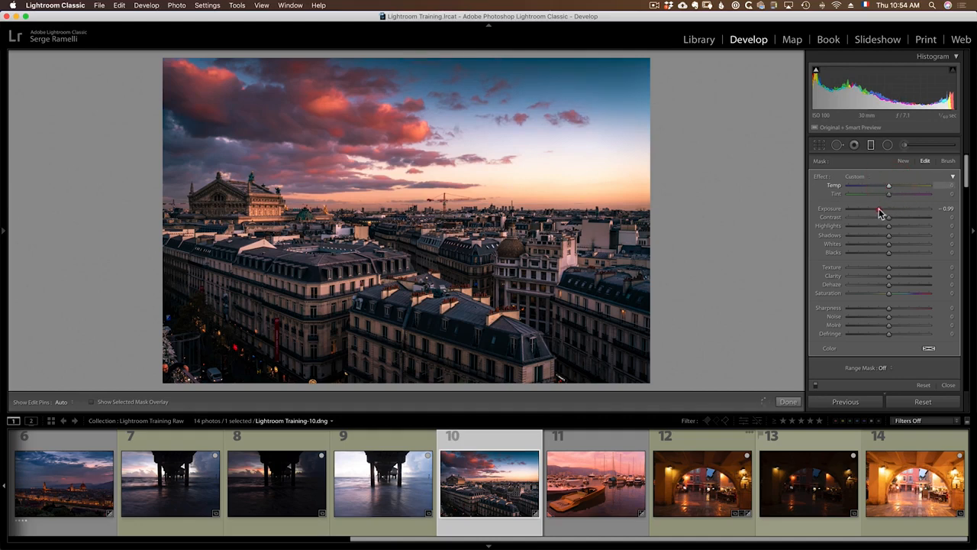
left_click_drag(879, 211, 881, 212)
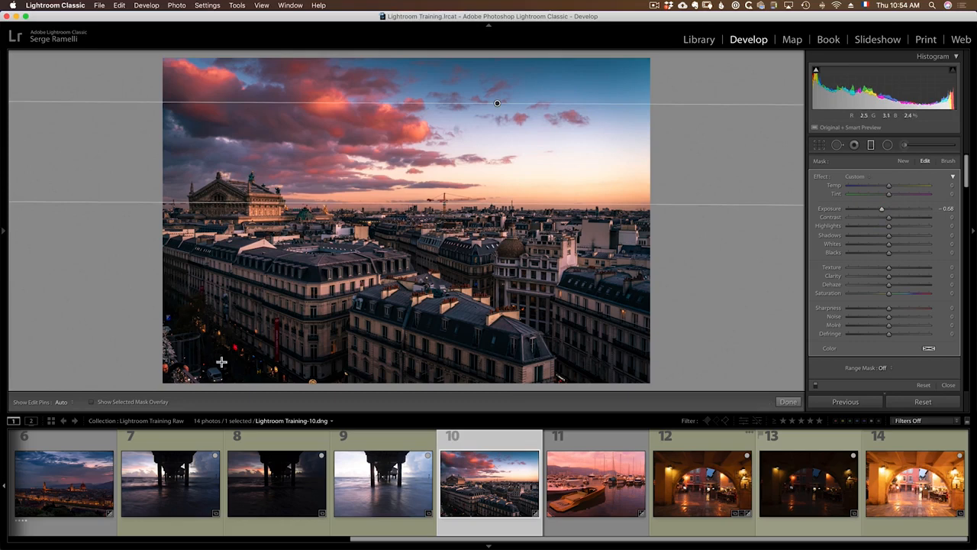
Add a lower-left corner gradient at Exposure -1.20, reposition it, and toggle effects to compare
left_click_drag(225, 349, 299, 254)
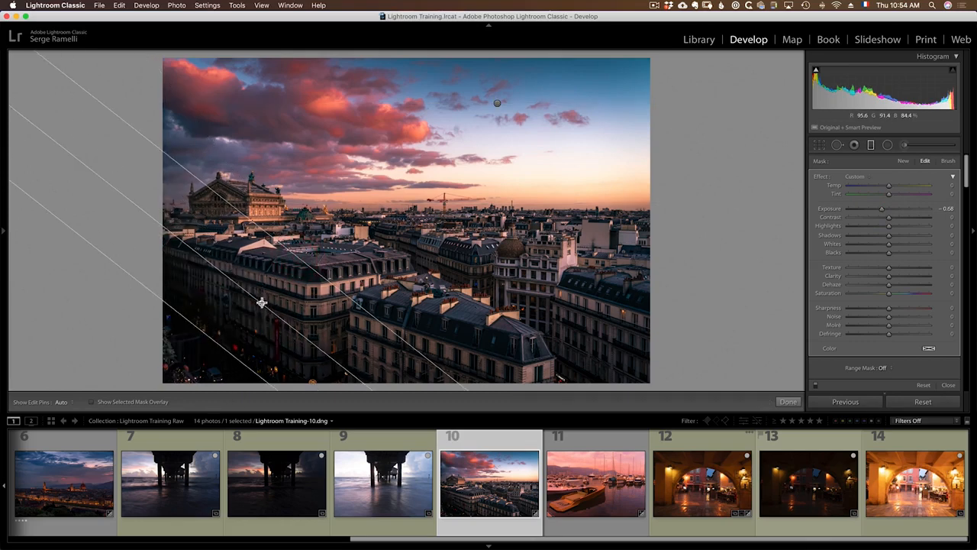
left_click_drag(881, 212, 876, 212)
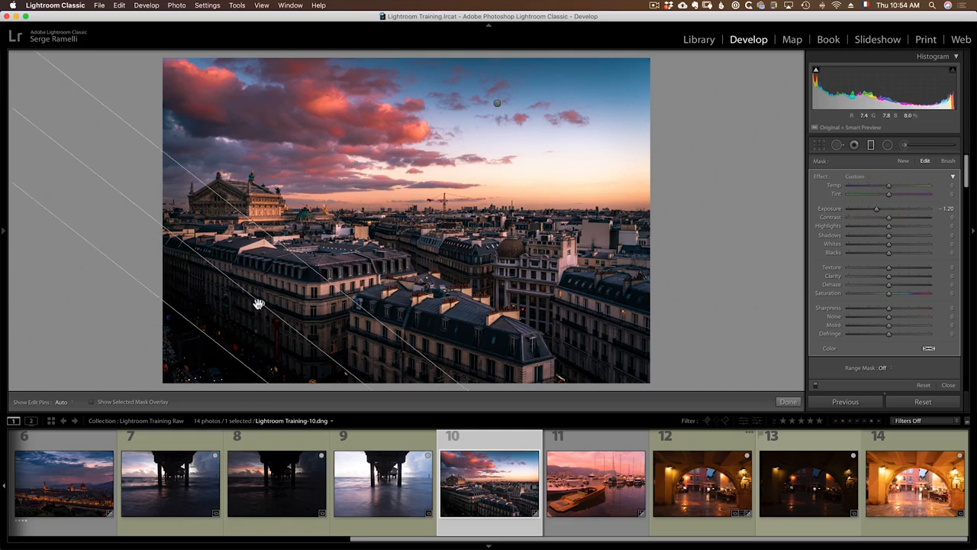
left_click_drag(257, 303, 221, 363)
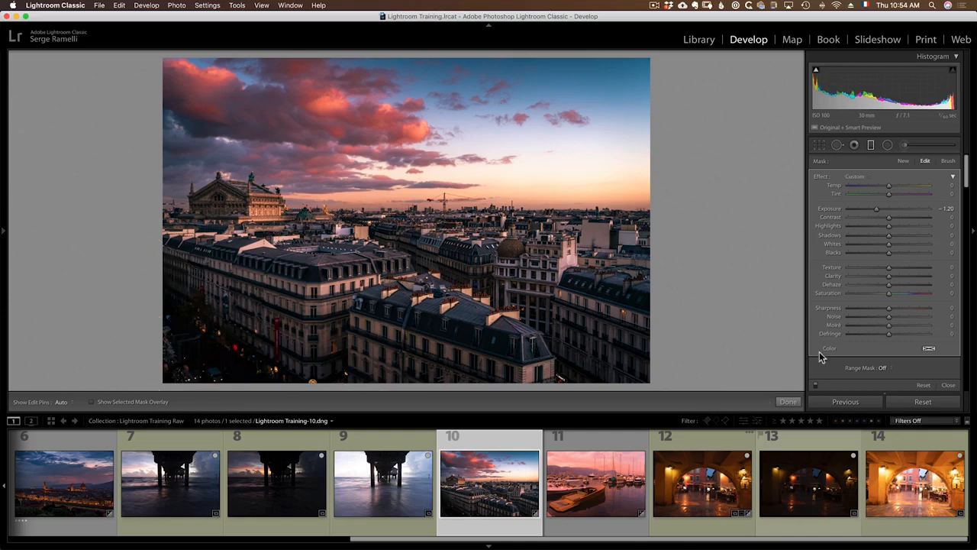
left_click(816, 387)
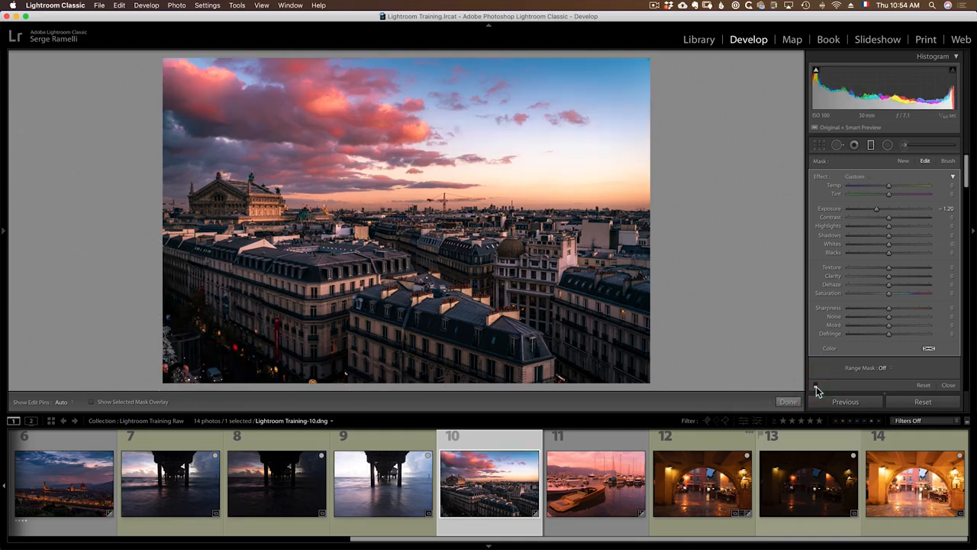
left_click(816, 387)
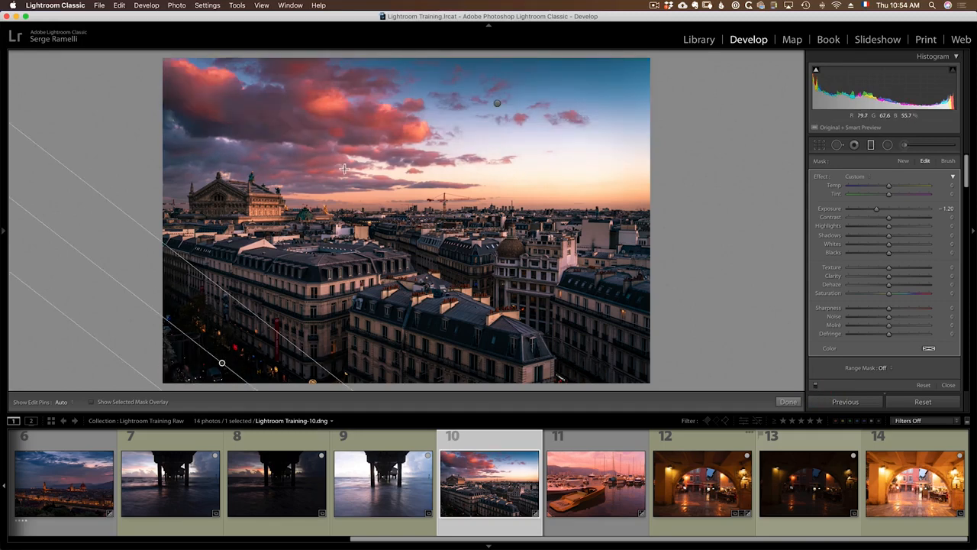
Draw a second corner gradient darkening the lower-right rooftops and re-angle it
left_click_drag(560, 360, 502, 229)
left_click_drag(530, 293, 610, 391)
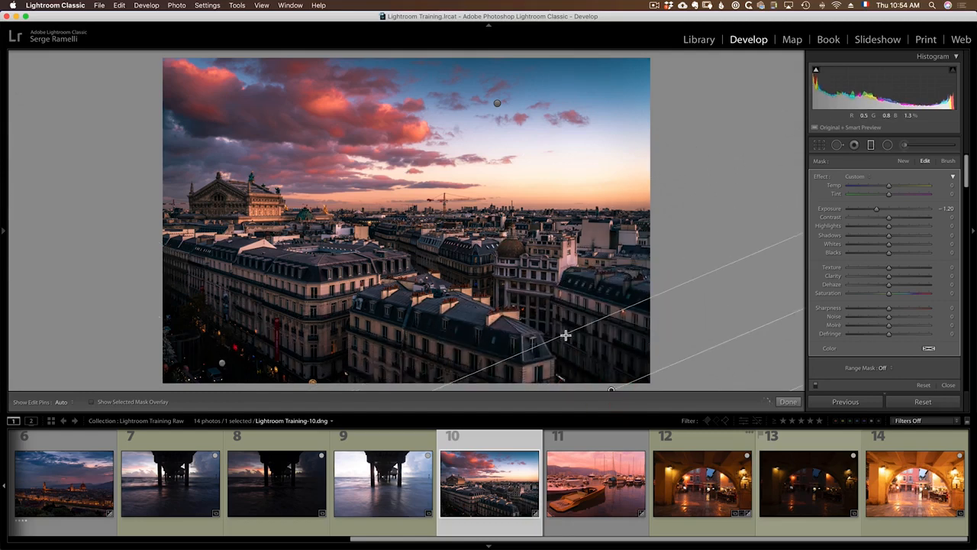
left_click_drag(565, 333, 549, 316)
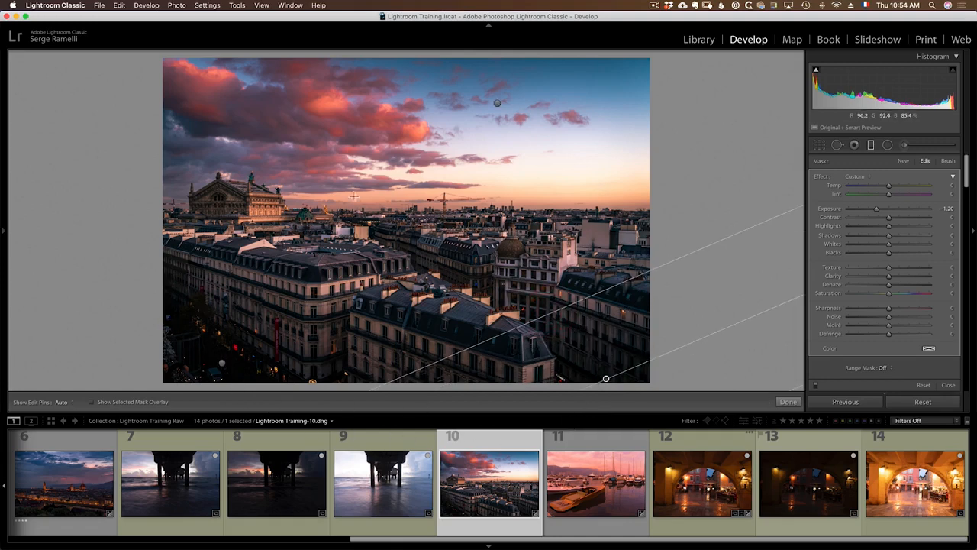
Select the sky and lower-left corner gradient pins to review each filter
left_click(500, 103)
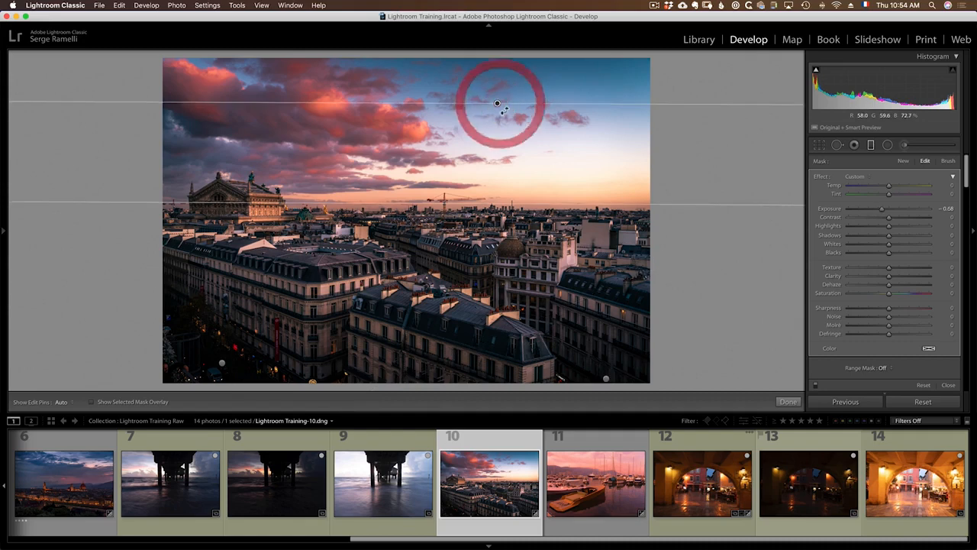
left_click(605, 379)
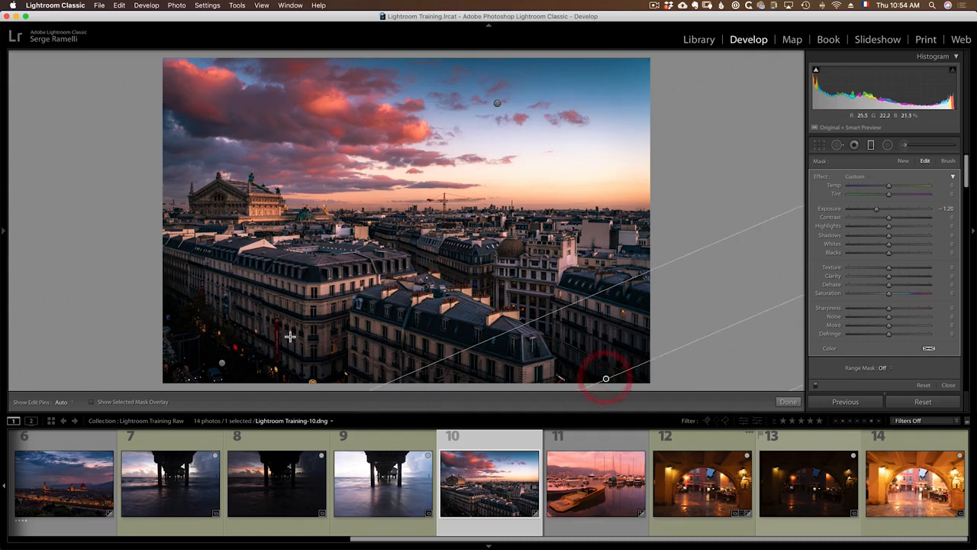
left_click(222, 362)
left_click(497, 102)
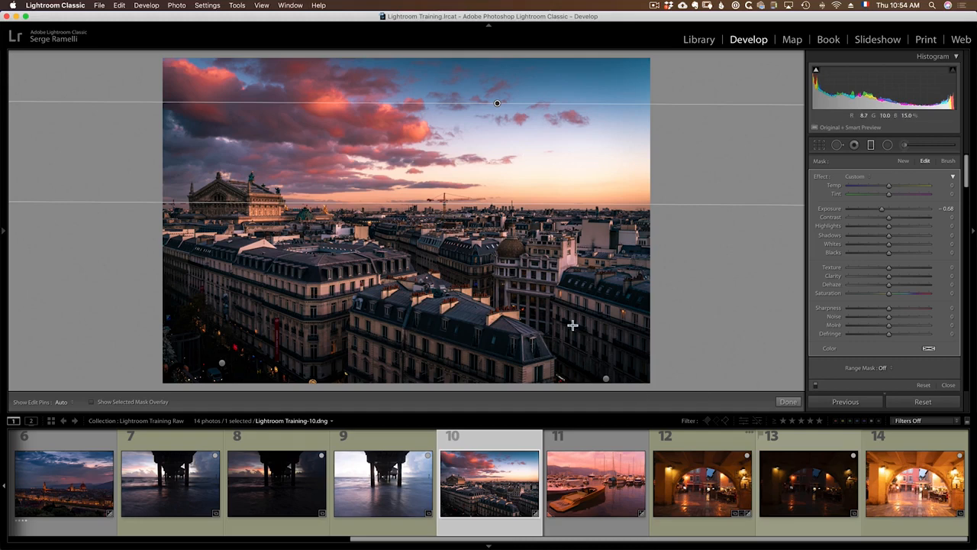
Give the sky gradient Contrast 2 and Saturation -23, and move its lower edge toward the skyline
left_click(498, 102)
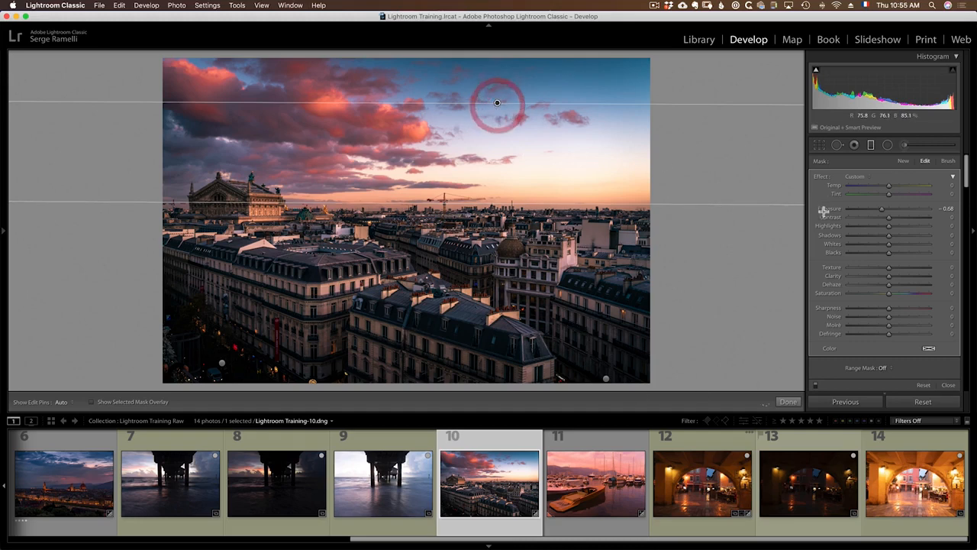
left_click(909, 217)
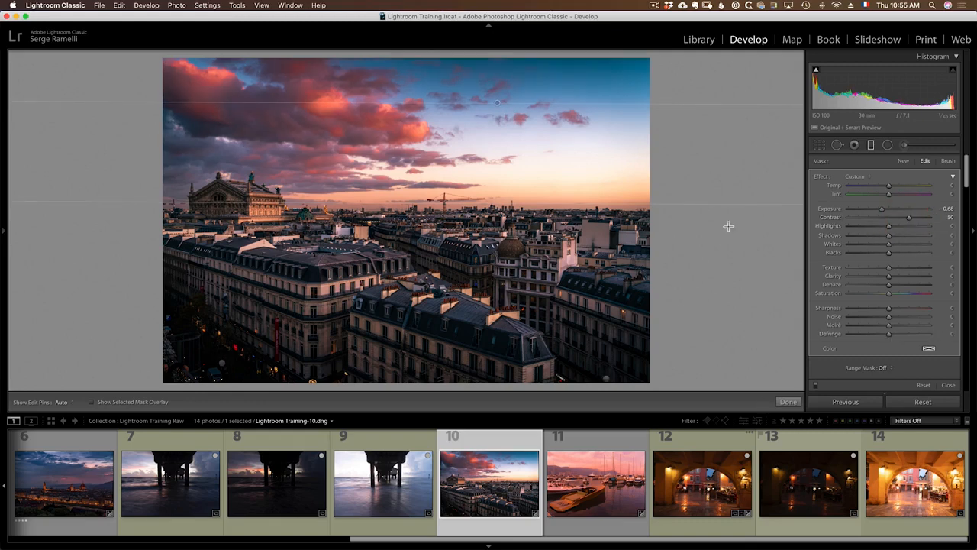
left_click(889, 218)
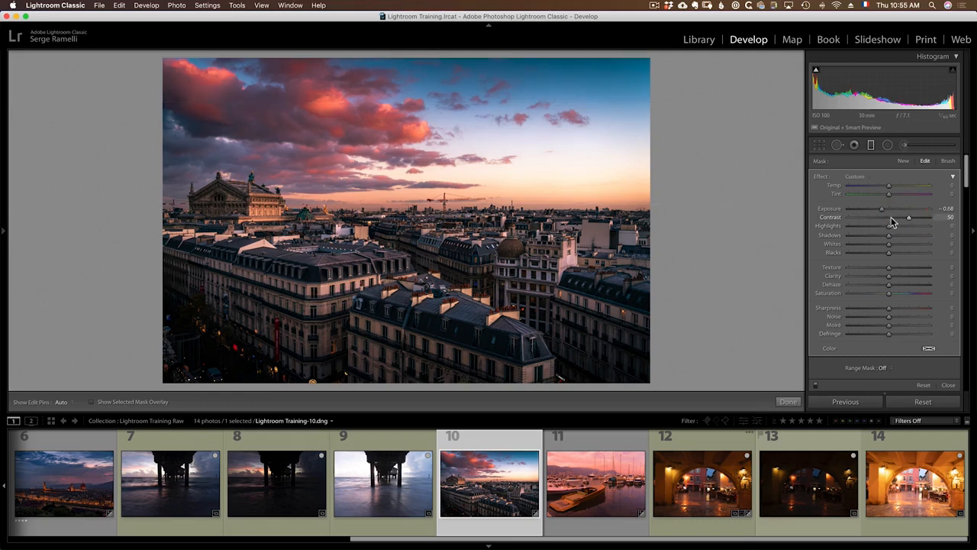
left_click(903, 293)
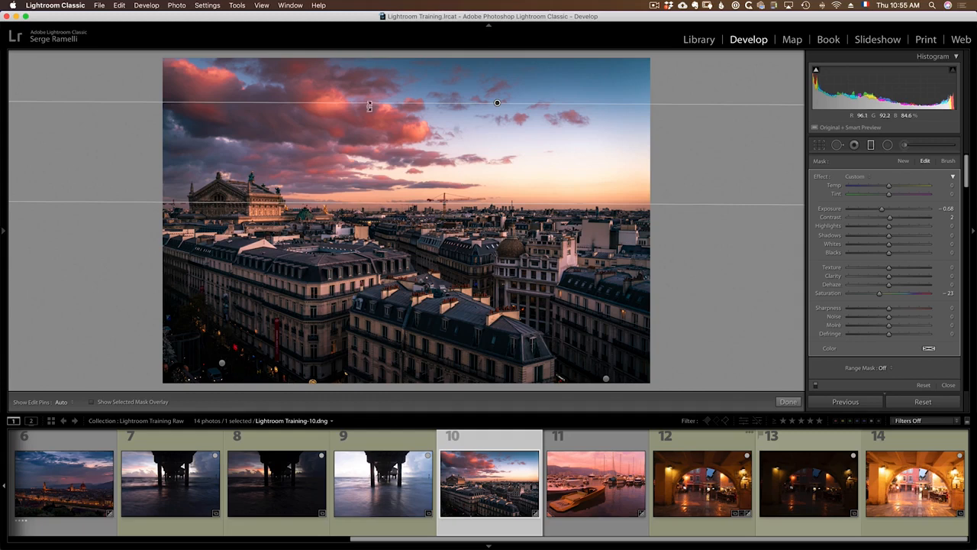
mouse_move(498, 208)
left_mouse_down()
mouse_move(499, 189)
mouse_move(506, 212)
left_mouse_up()
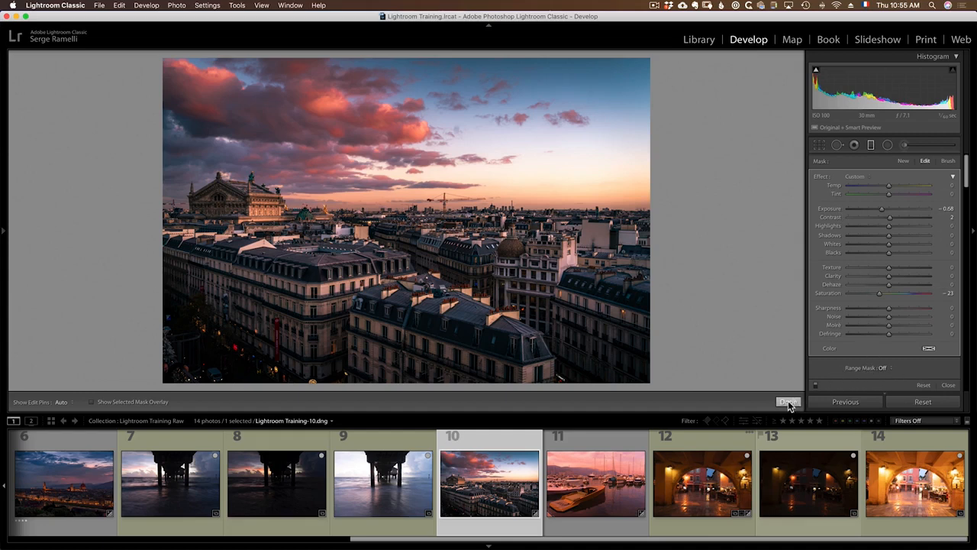
left_click(815, 386)
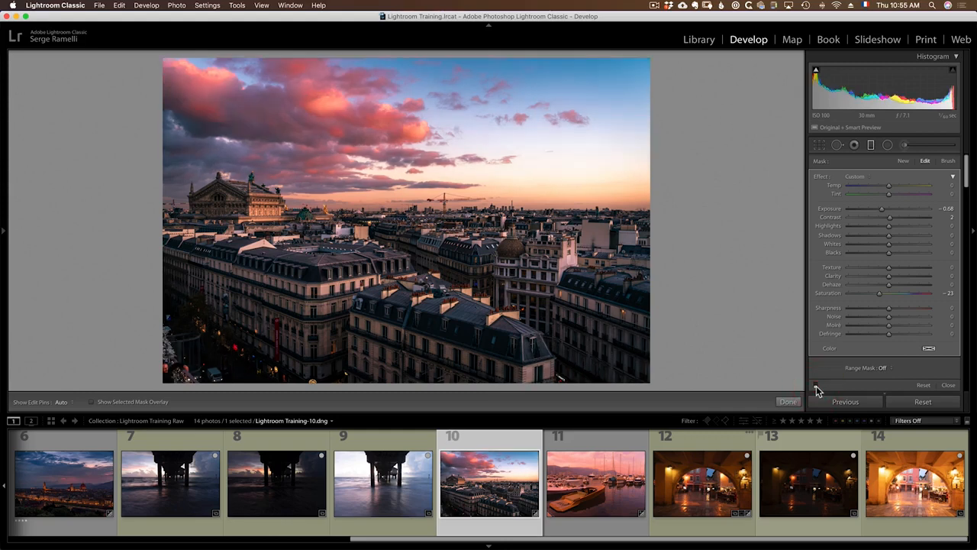
left_click(815, 387)
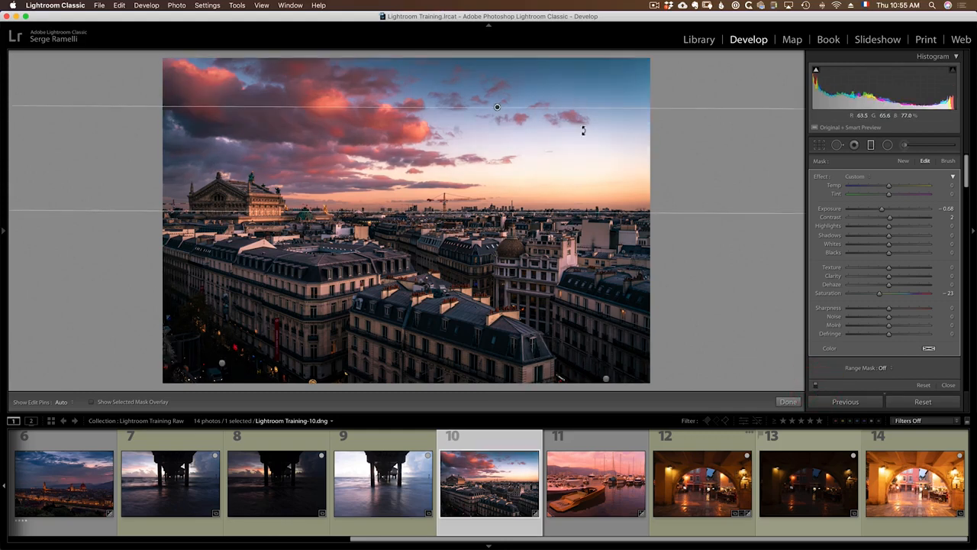